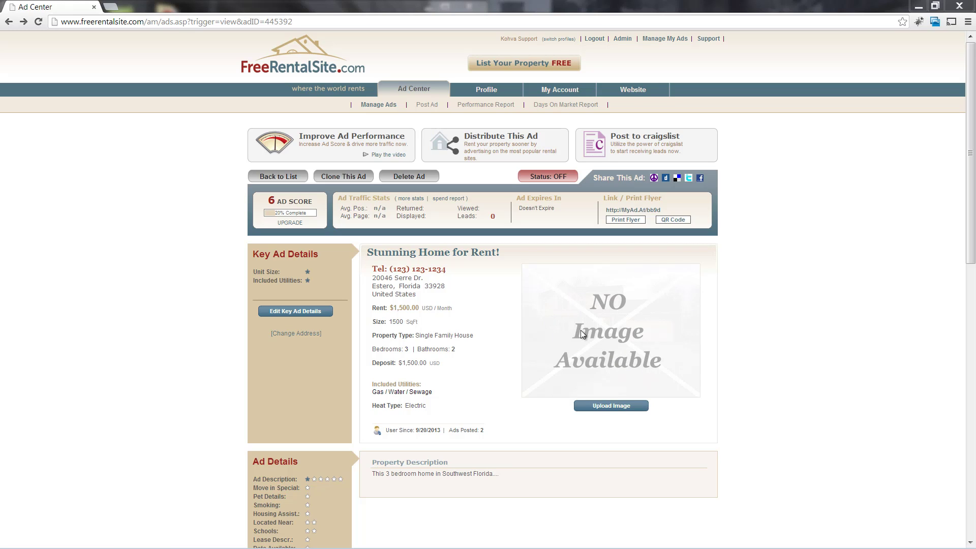
# Step: Upload house.jpg from the Photos folder to the rental ad as Image 1
pyautogui.click(612, 406)
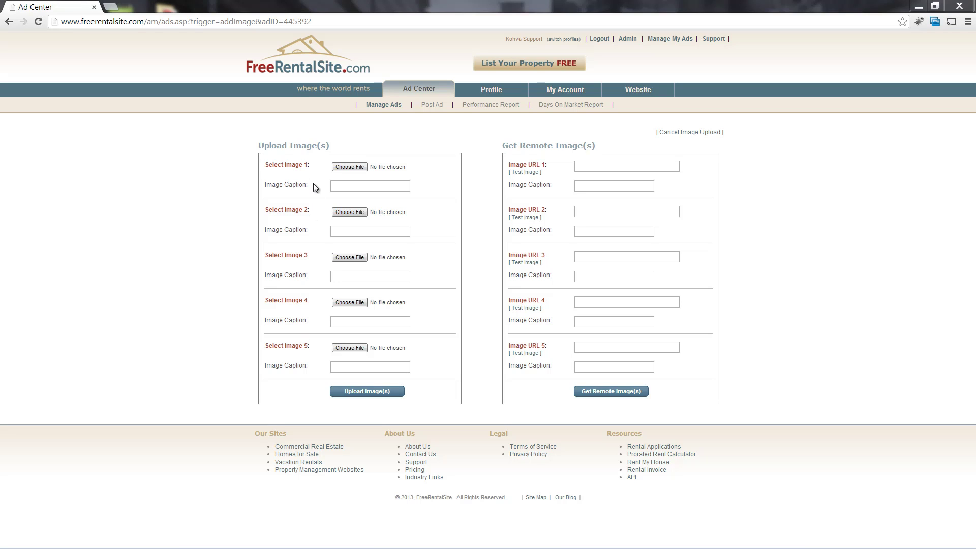
pyautogui.moveTo(258, 146); pyautogui.dragTo(331, 147)
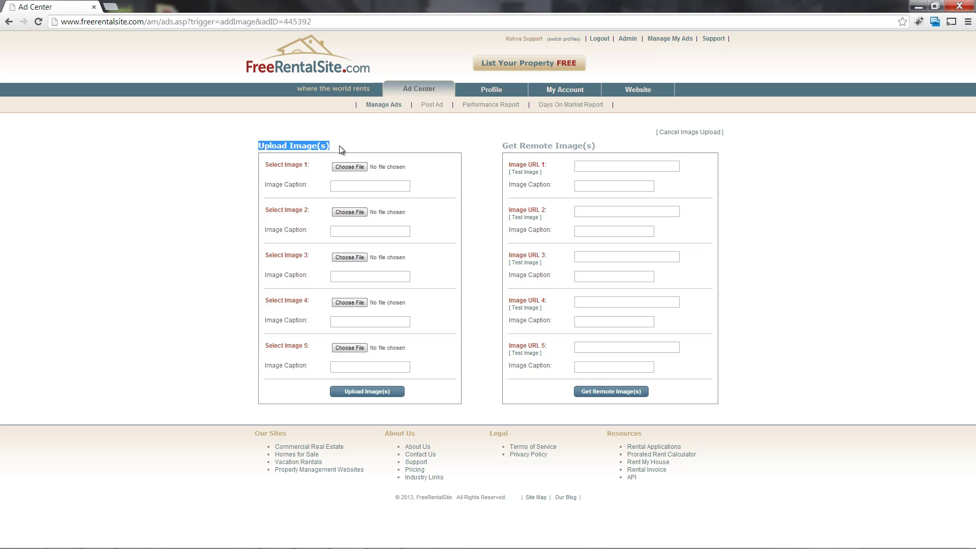
pyautogui.click(339, 146)
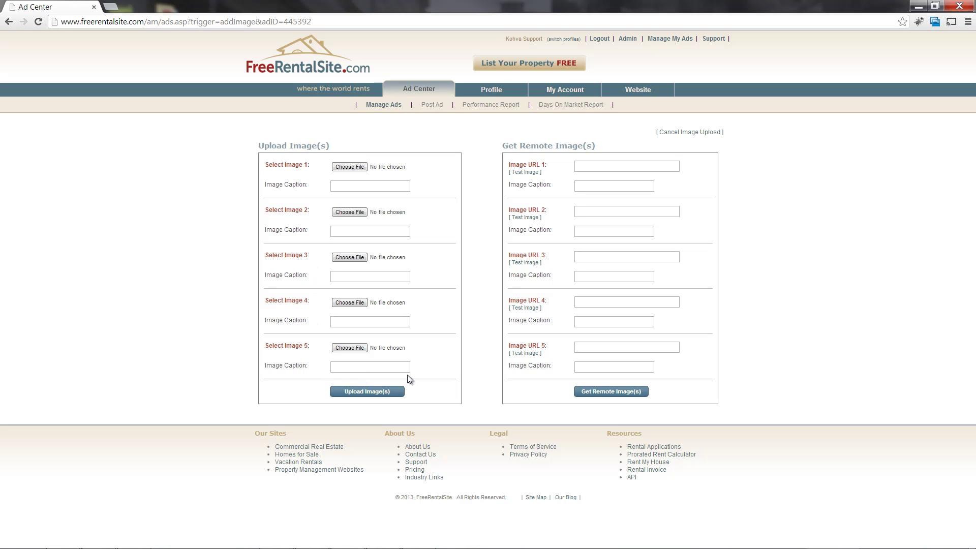
pyautogui.click(352, 167)
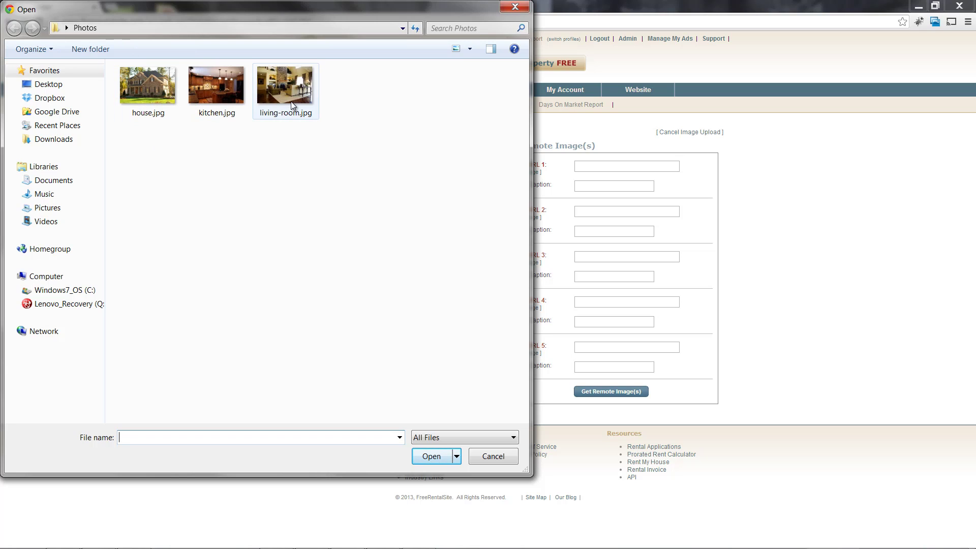
pyautogui.click(151, 89)
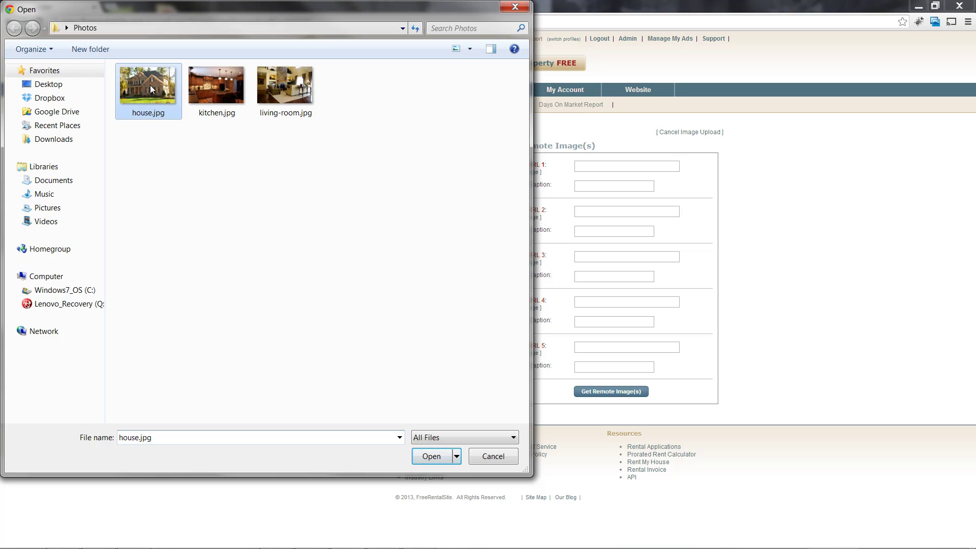
pyautogui.click(422, 457)
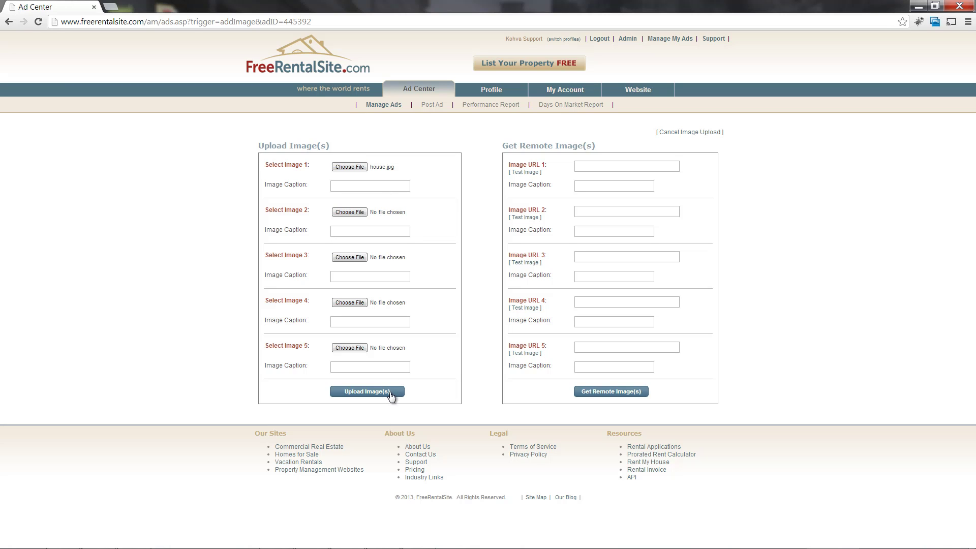
pyautogui.click(370, 394)
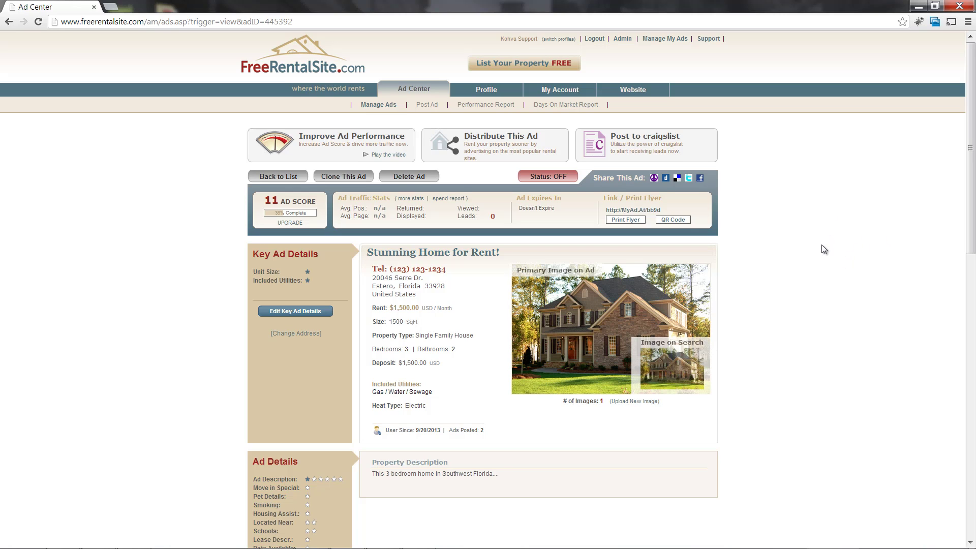
# Step: Reopen the ad's image upload form and assign kitchen.jpg to Image 1 and living-room.jpg to Image 2 from the Photos folder
pyautogui.scroll(-2, 820, 246)
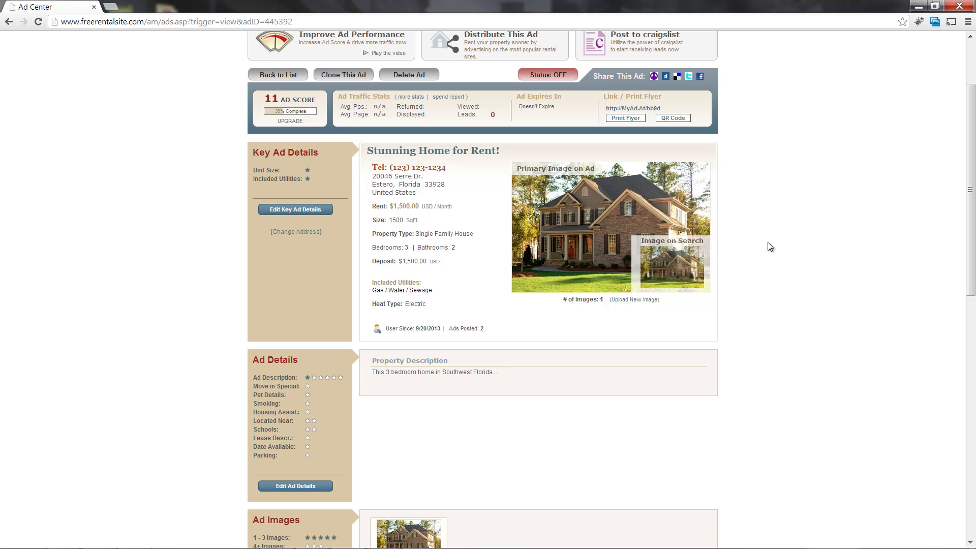
pyautogui.scroll(2, 768, 242)
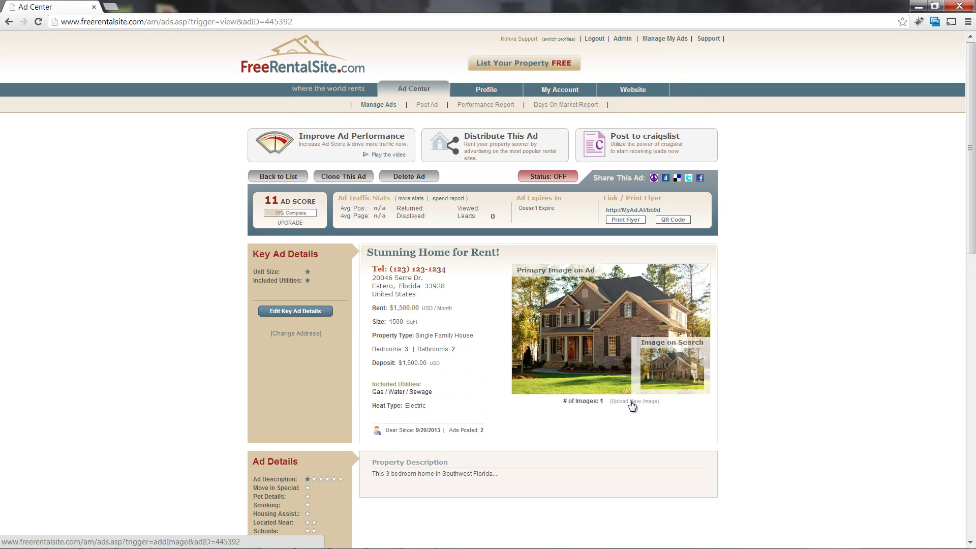
pyautogui.click(631, 402)
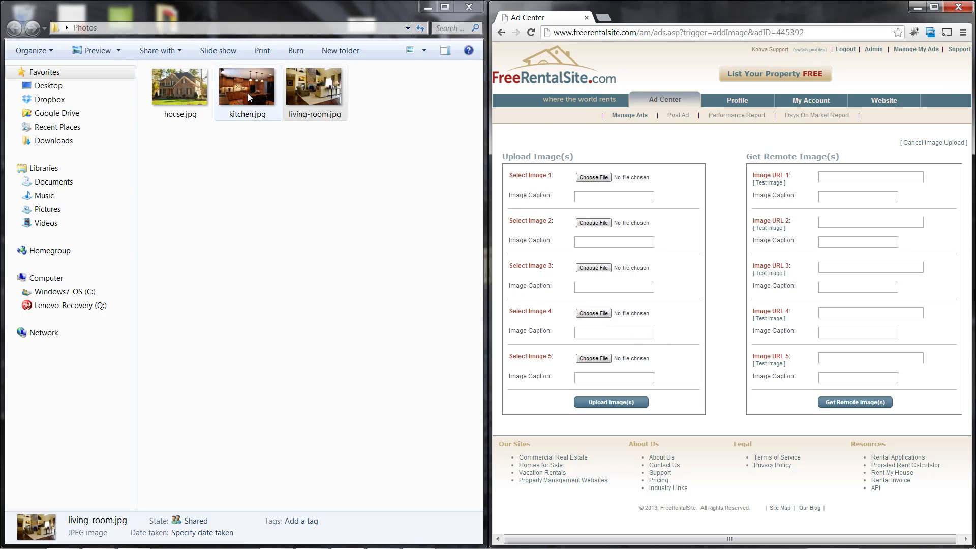
pyautogui.moveTo(241, 98); pyautogui.dragTo(590, 179)
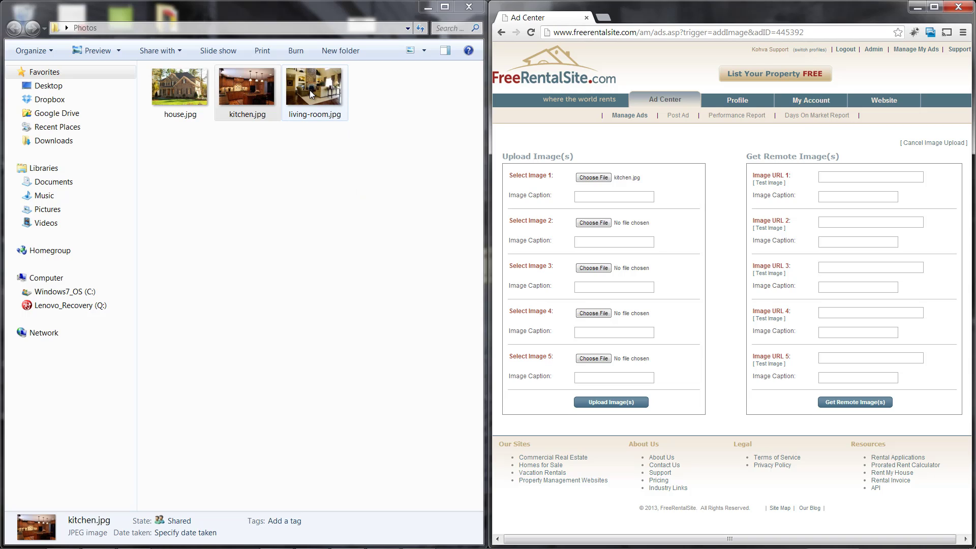
pyautogui.moveTo(313, 96); pyautogui.dragTo(590, 227)
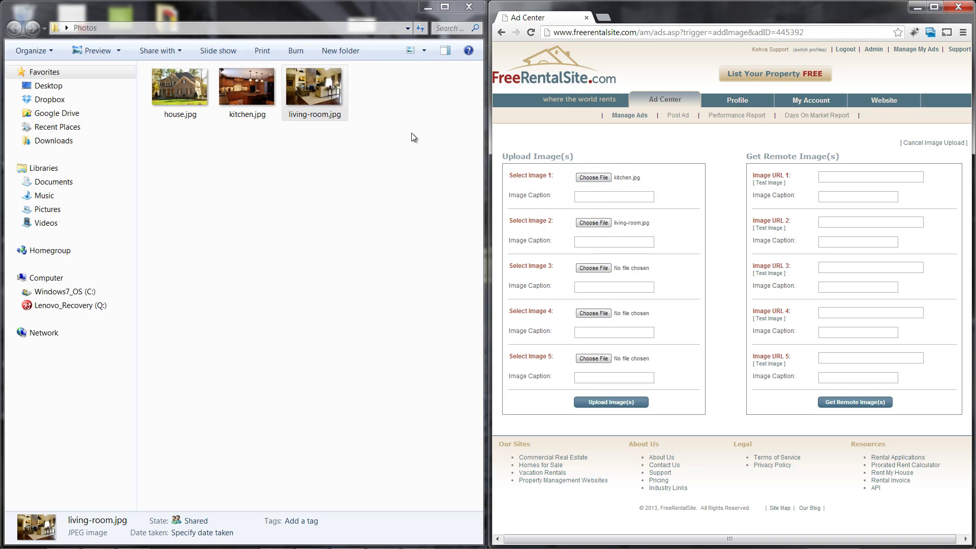
# Step: Open kitchen.jpg in Windows Photo Viewer to inspect its size, and close the viewer
pyautogui.click(253, 94)
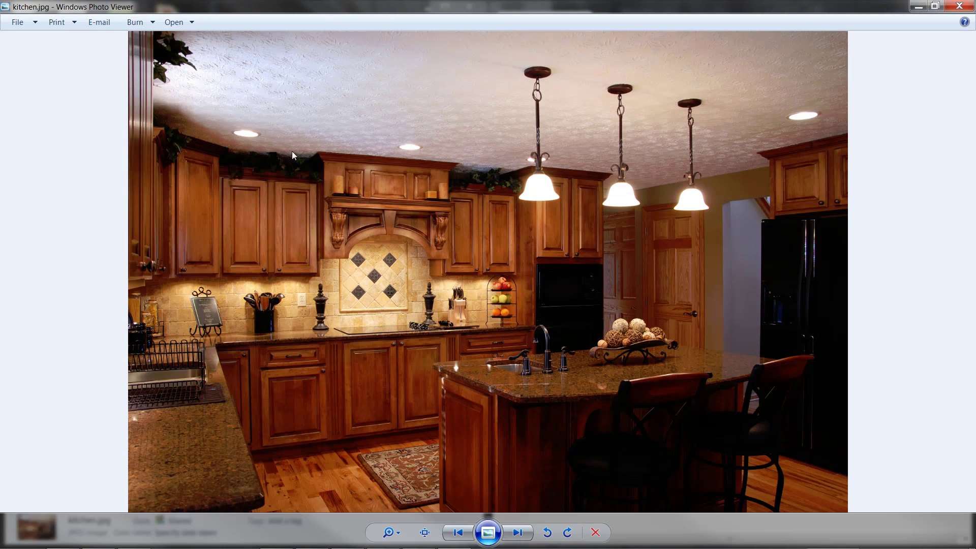
pyautogui.click(398, 532)
pyautogui.moveTo(397, 532)
pyautogui.mouseDown()
pyautogui.moveTo(398, 517)
pyautogui.moveTo(395, 534)
pyautogui.mouseUp()
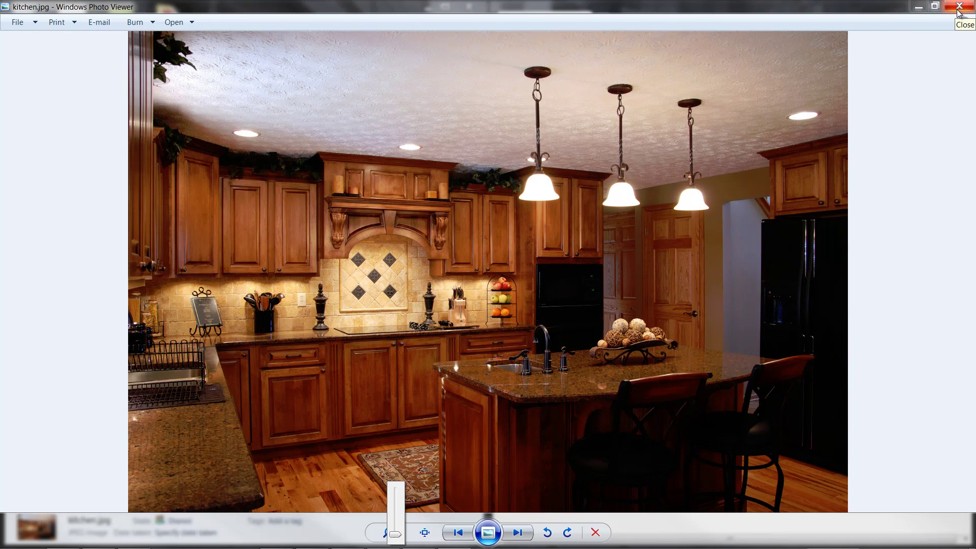
pyautogui.click(958, 9)
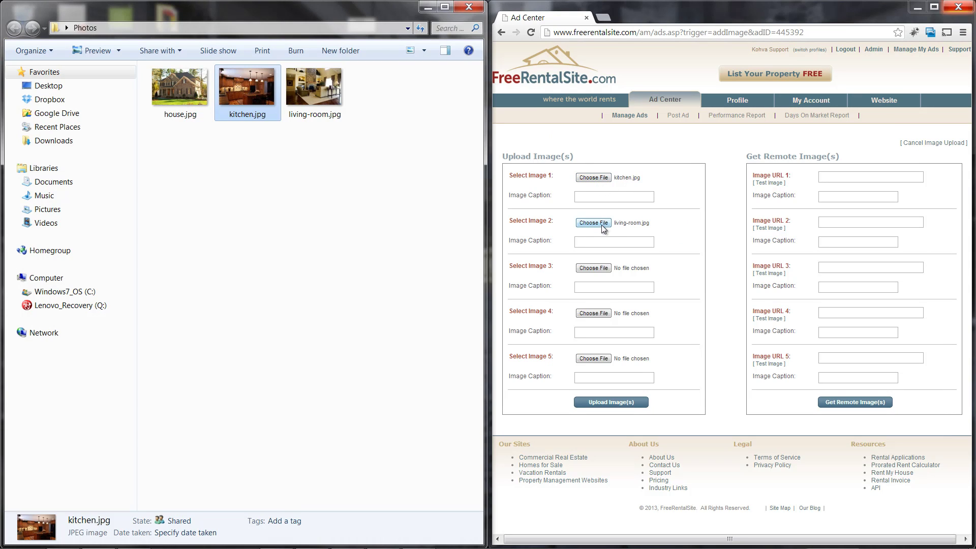
# Step: Upload the selected kitchen and living room images to the ad and maximize the browser window
pyautogui.click(621, 403)
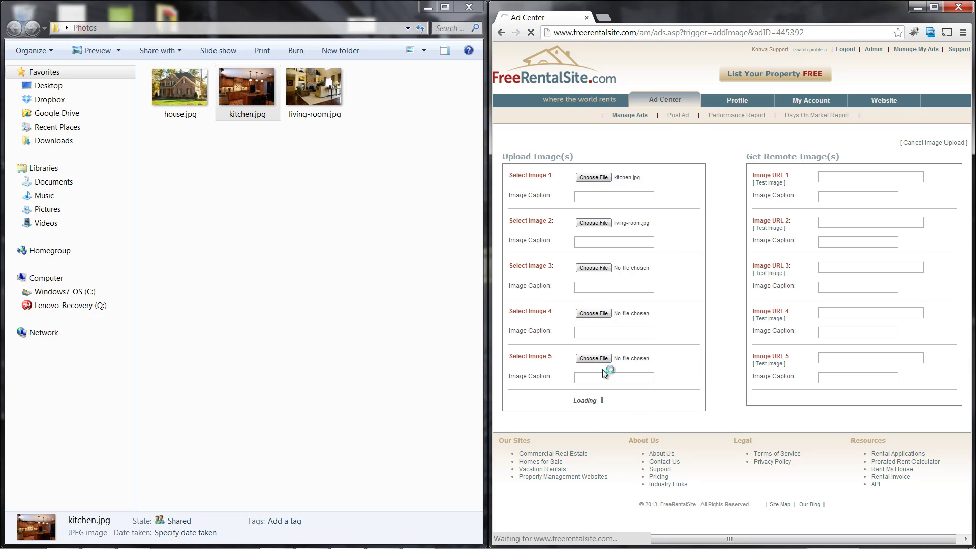
pyautogui.click(934, 7)
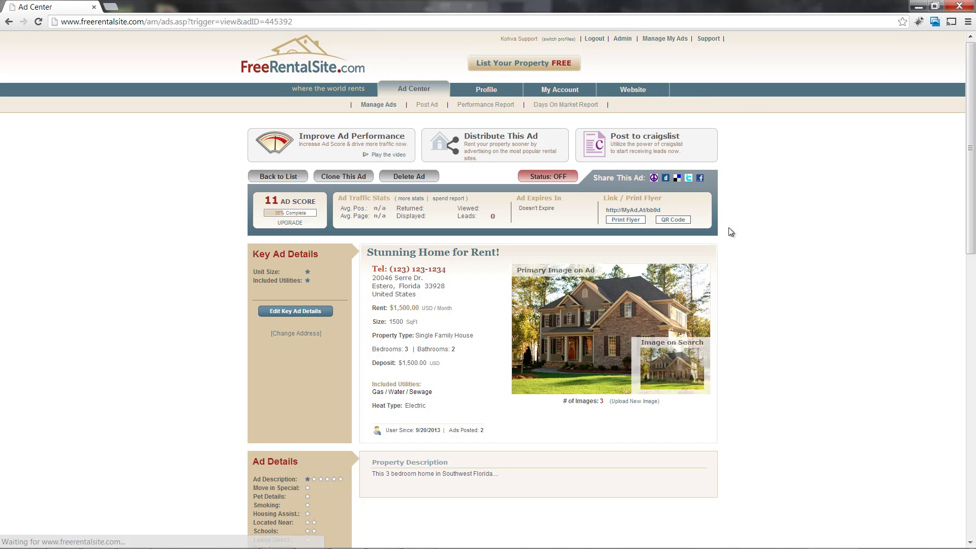
# Step: View the kitchen photo from the Ad Images section at full size and close the preview
pyautogui.moveTo(970, 159); pyautogui.dragTo(965, 315)
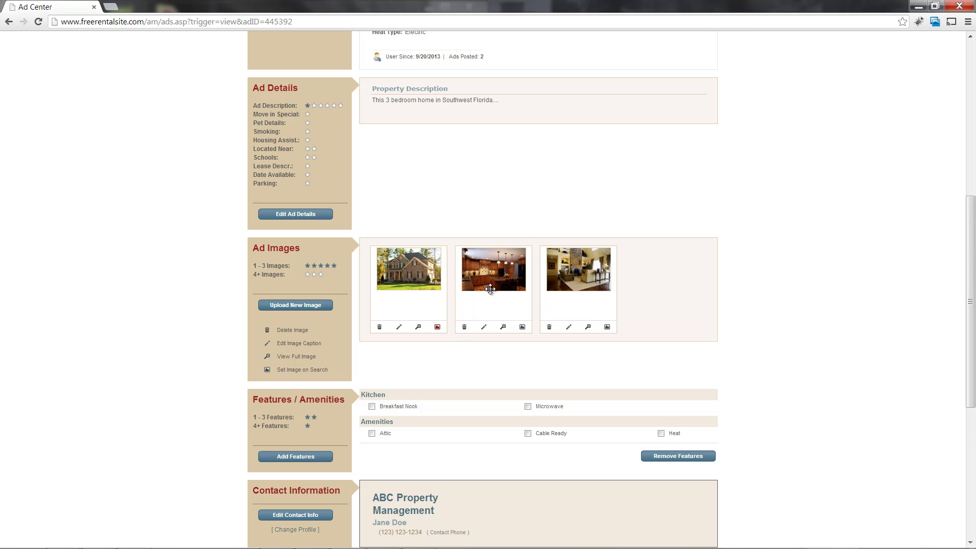
pyautogui.click(503, 327)
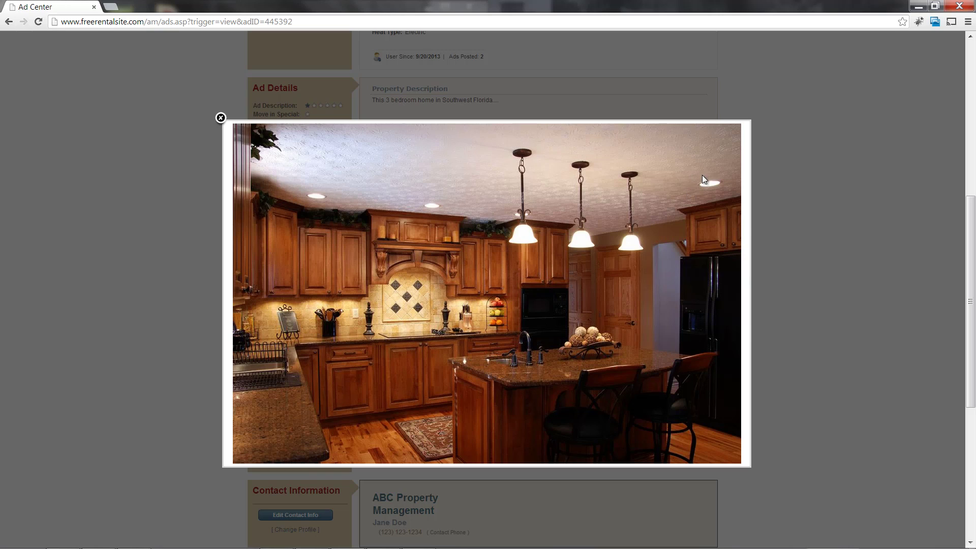
pyautogui.click(221, 119)
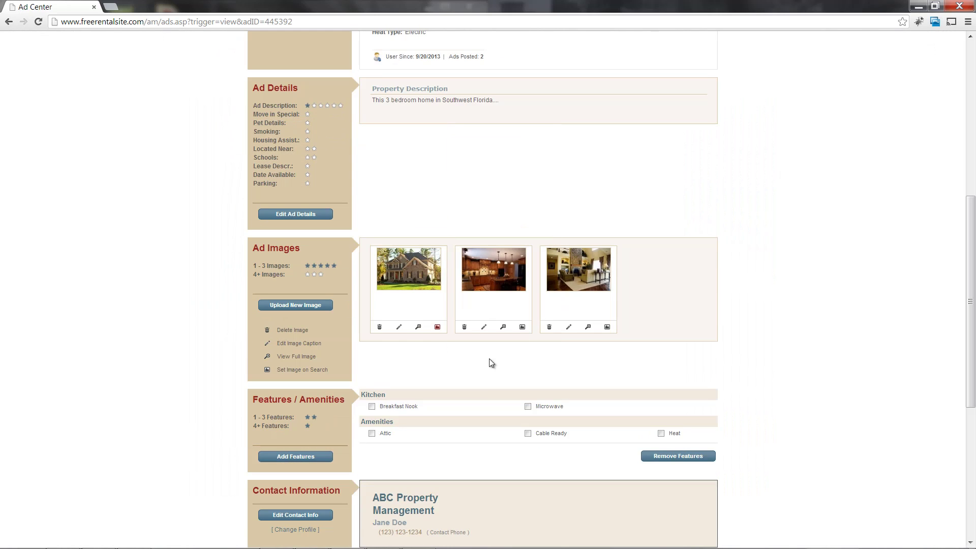
# Step: Move the living room photo ahead of the kitchen photo in Ad Images and save the new order
pyautogui.scroll(4, 818, 313)
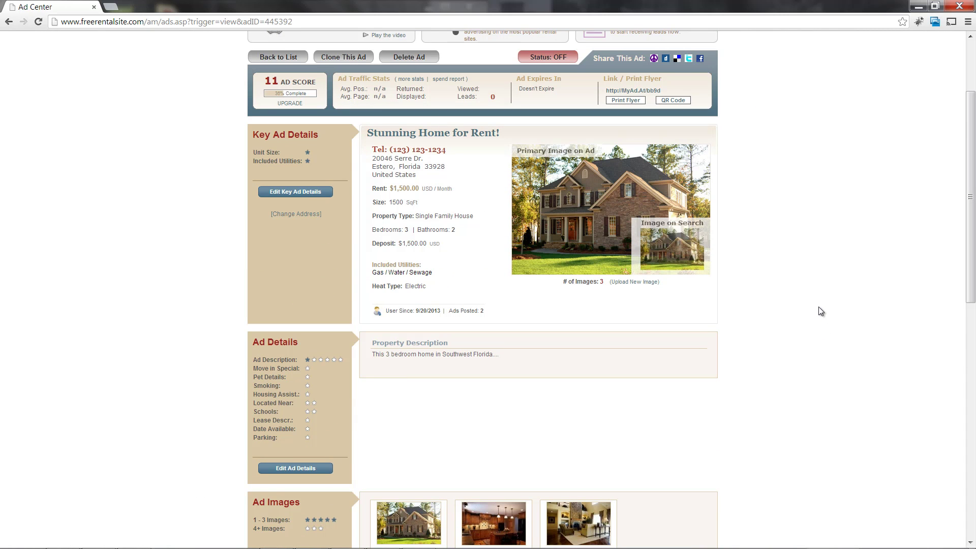
pyautogui.scroll(1, 819, 307)
pyautogui.scroll(-7, 819, 308)
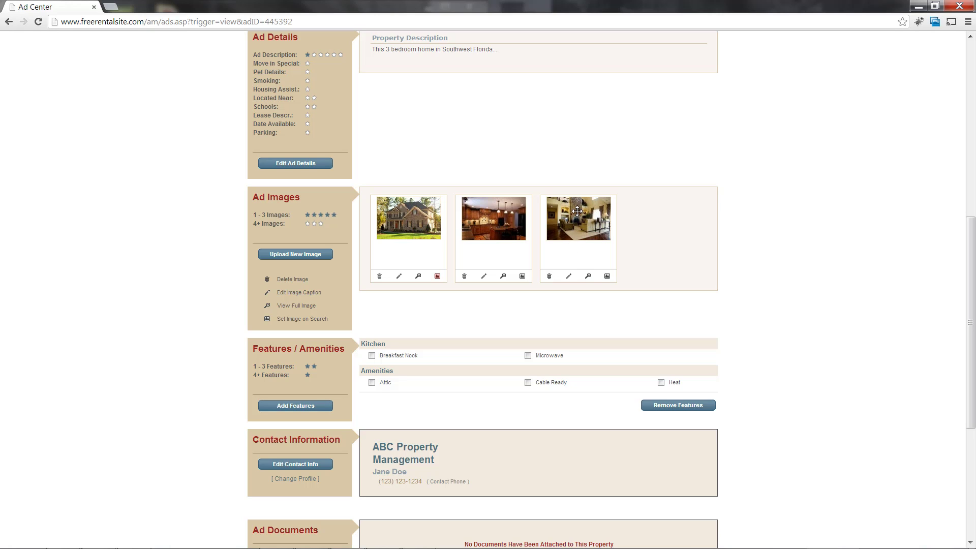
pyautogui.moveTo(581, 214); pyautogui.dragTo(494, 214)
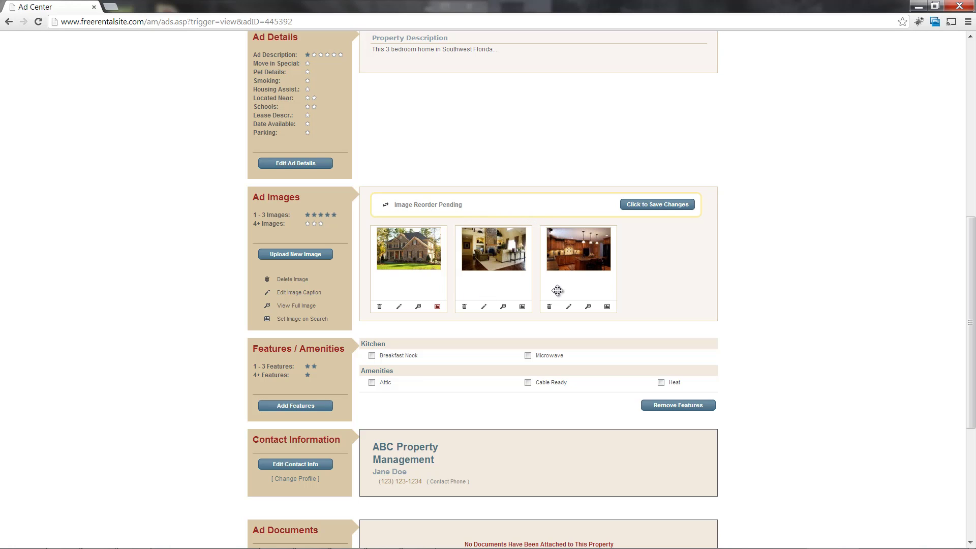
pyautogui.click(660, 208)
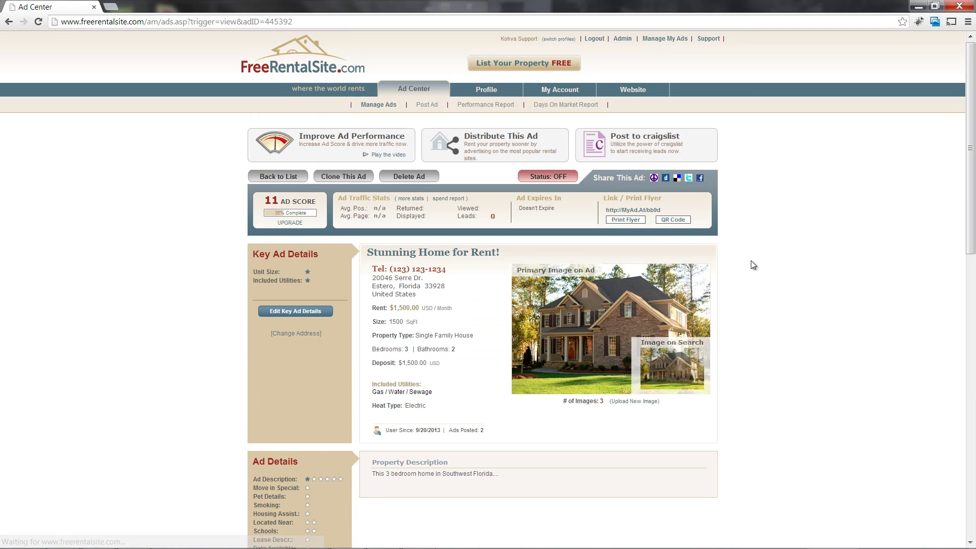
# Step: Set the living room photo as the ad's Image on Search
pyautogui.scroll(-7, 783, 264)
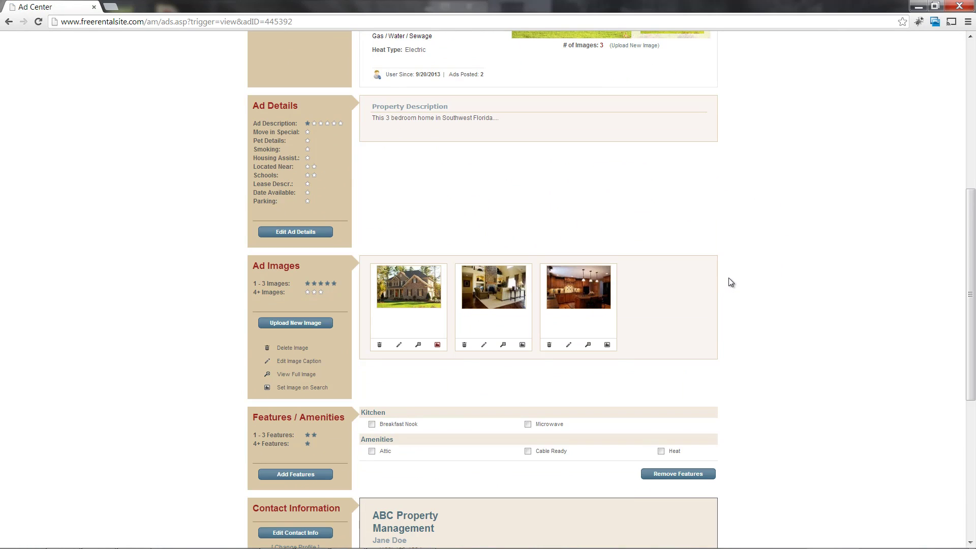
pyautogui.scroll(4, 728, 279)
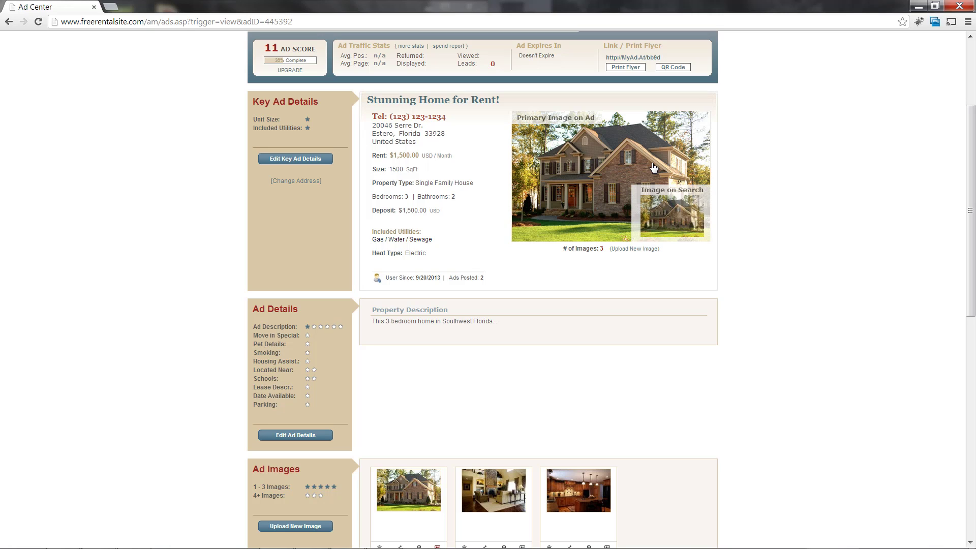
pyautogui.scroll(-1, 652, 166)
pyautogui.scroll(-2, 640, 168)
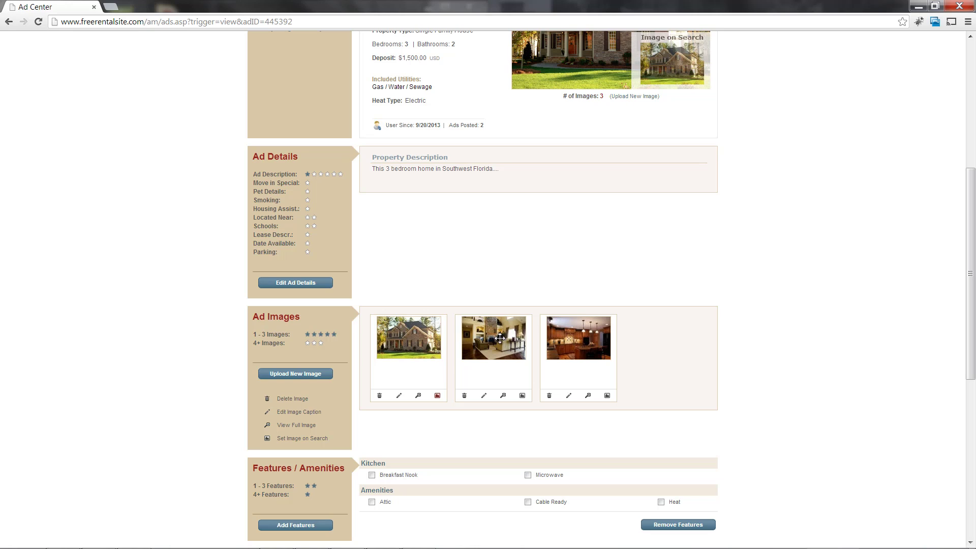
pyautogui.click(522, 396)
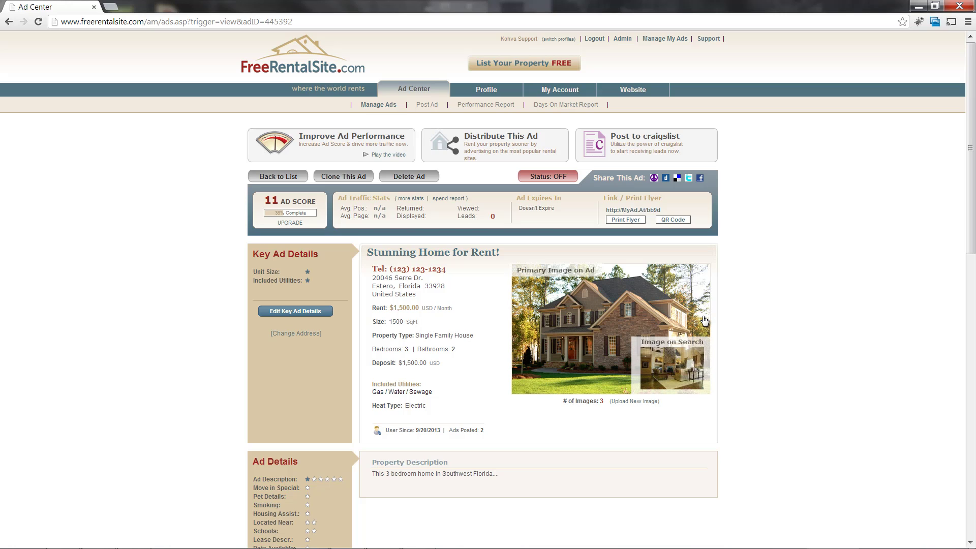
# Step: Delete the kitchen and living room photos from Ad Images, save the changes, and check the remaining images
pyautogui.scroll(-4, 728, 273)
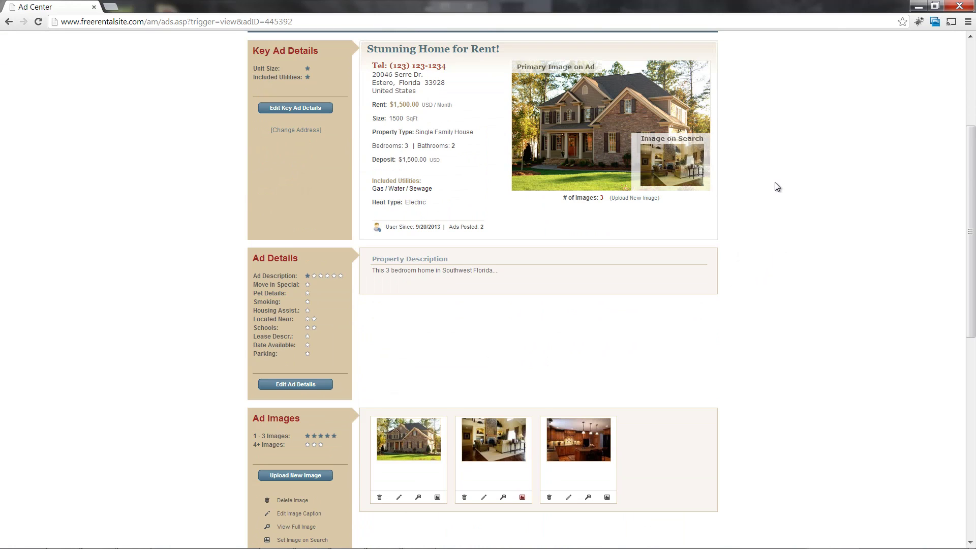
pyautogui.scroll(-4, 774, 183)
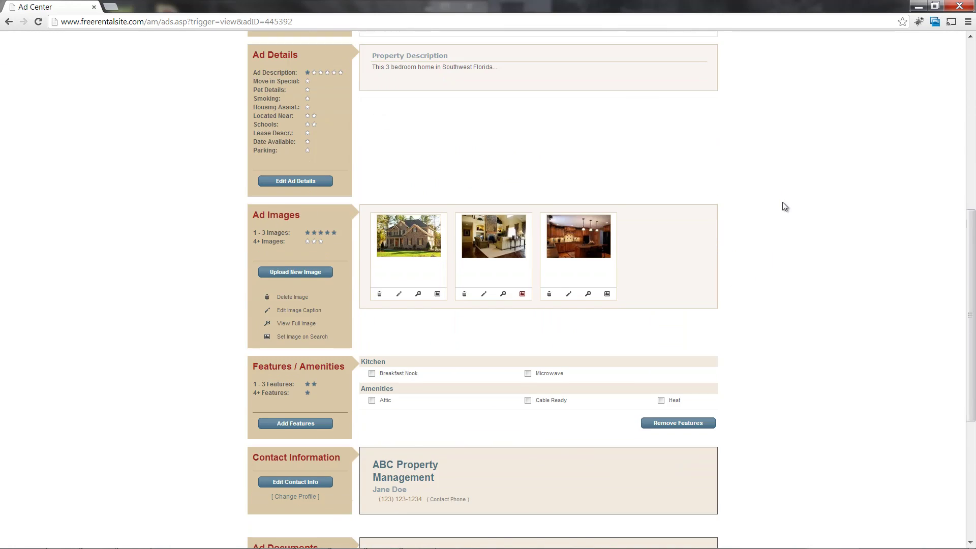
pyautogui.scroll(-1, 785, 205)
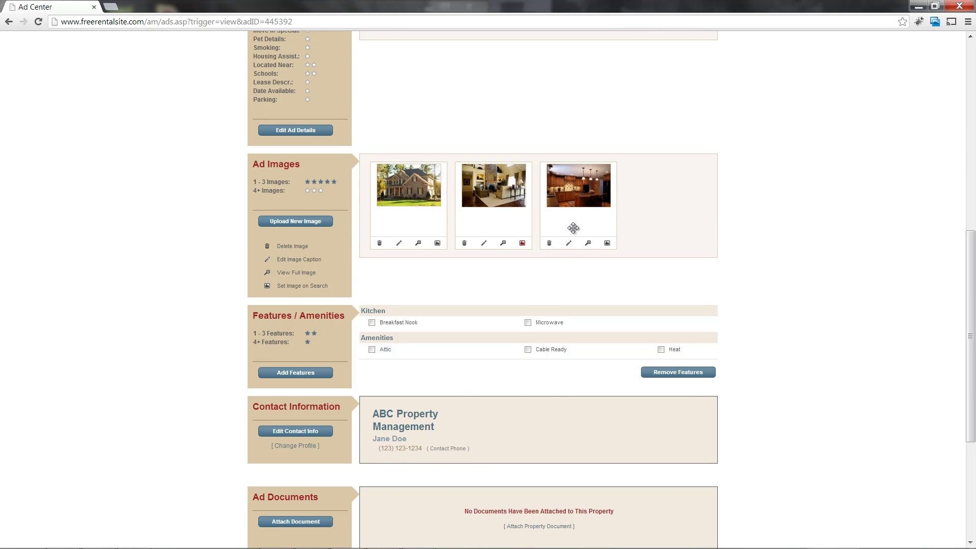
pyautogui.click(550, 244)
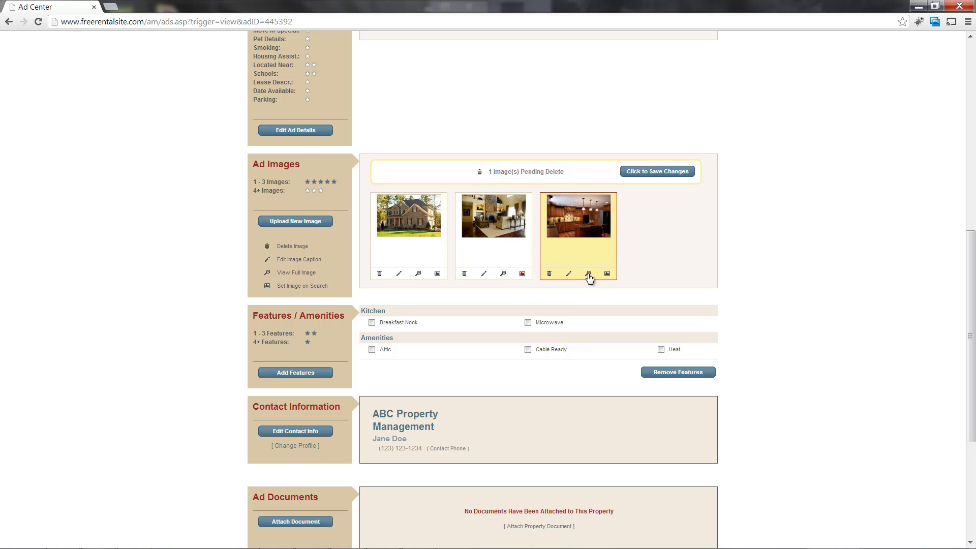
pyautogui.click(464, 275)
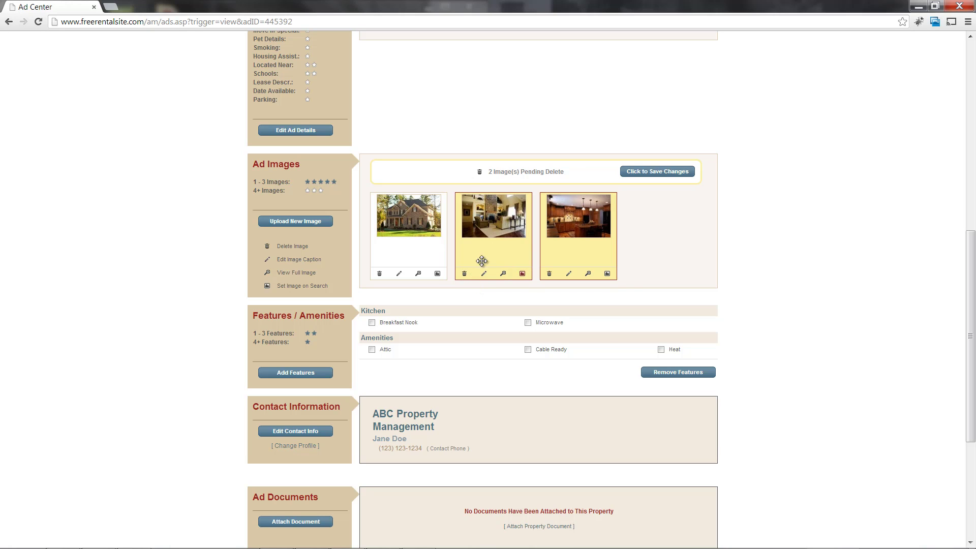
pyautogui.click(682, 173)
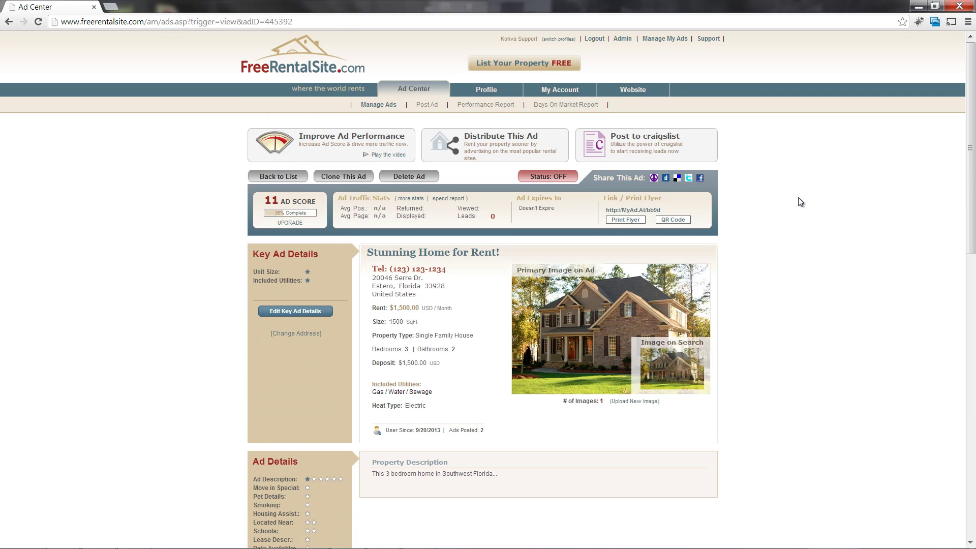
pyautogui.scroll(-5, 798, 197)
pyautogui.scroll(-2, 799, 202)
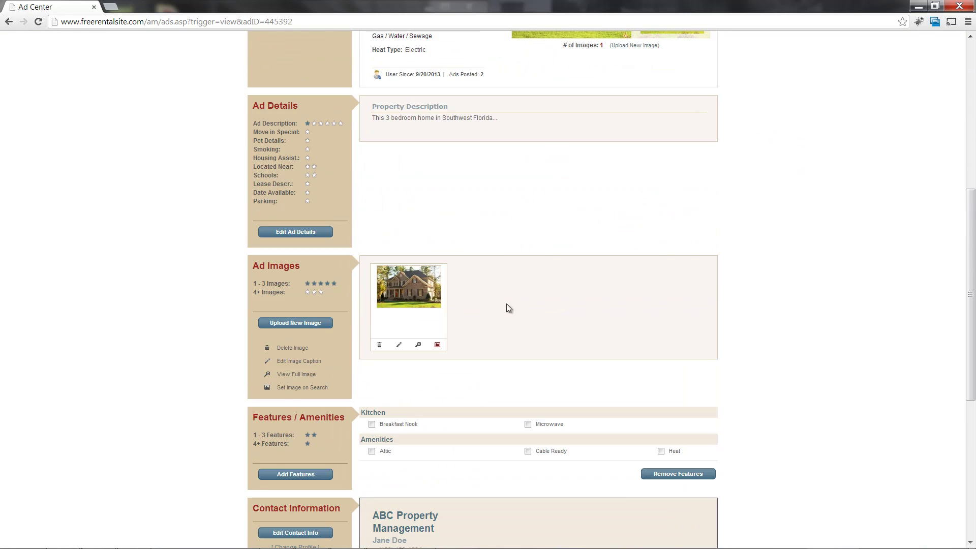
pyautogui.scroll(5, 698, 260)
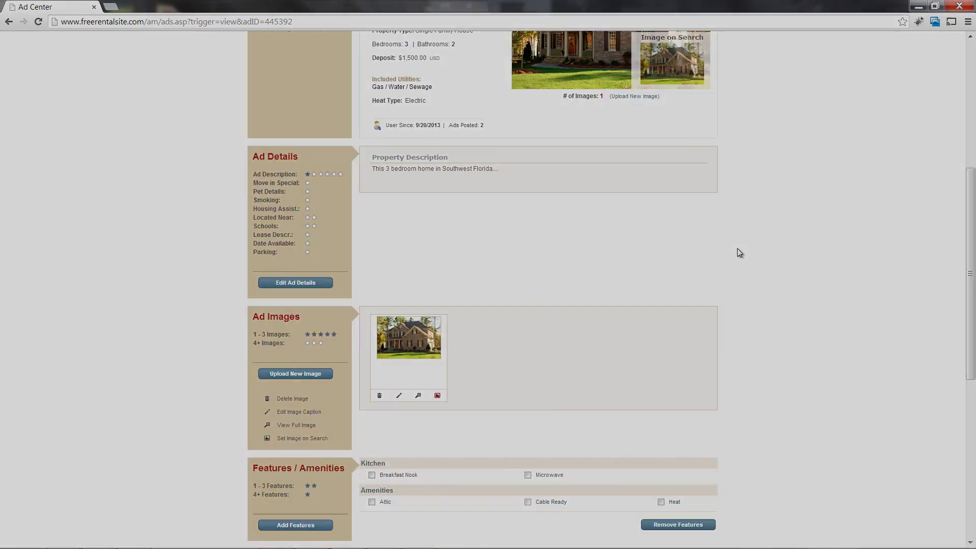